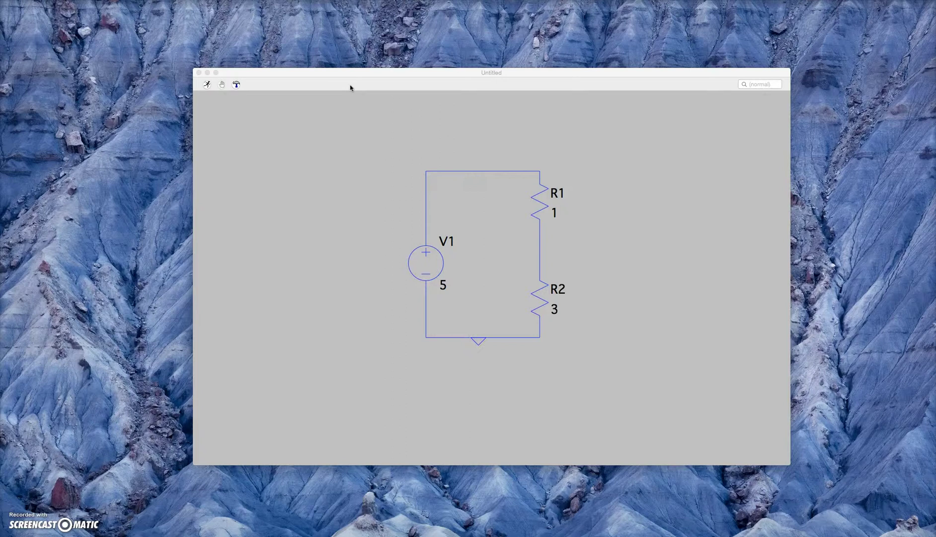
- Create a new empty schematic, Untitled 2, and move its window into position
{"action": "left_click", "coordinate": [349, 90]}
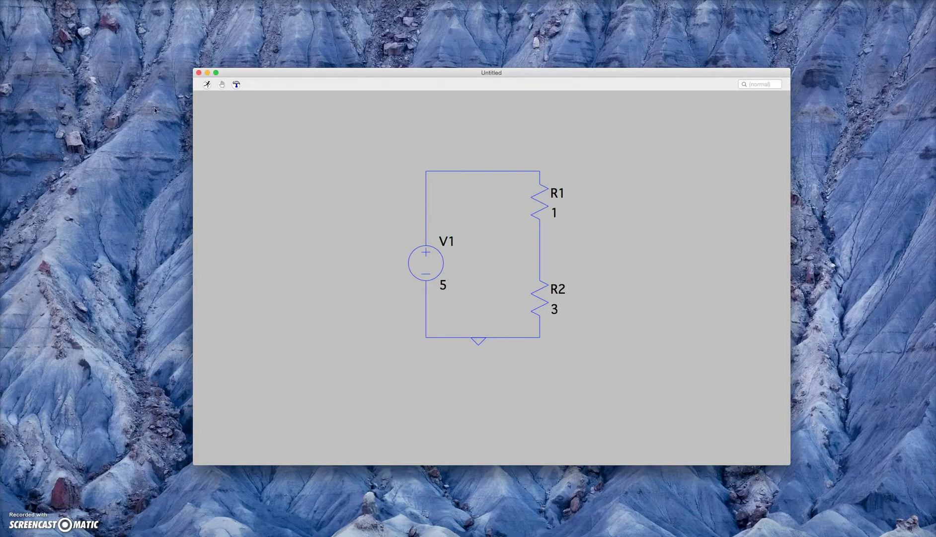
{"action": "left_click", "coordinate": [53, 0]}
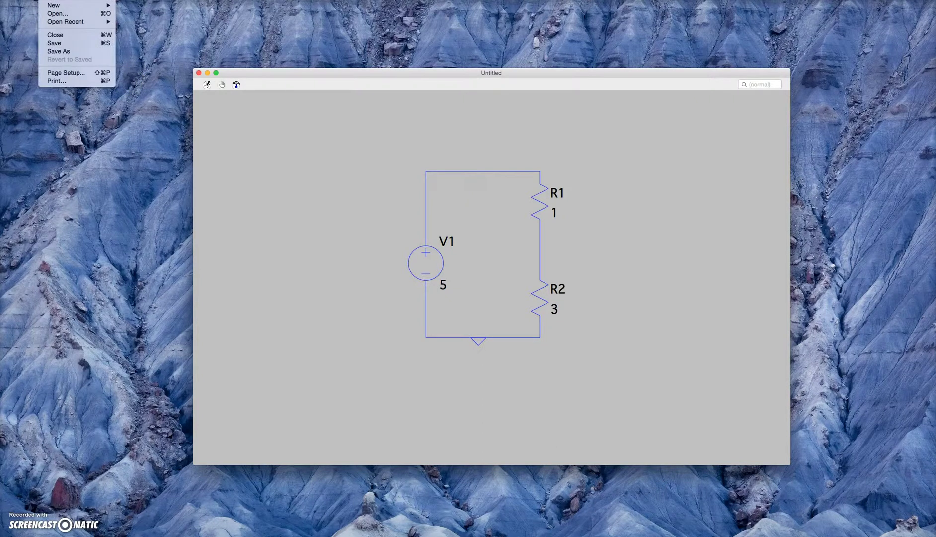
{"action": "mouse_move", "coordinate": [73, 6]}
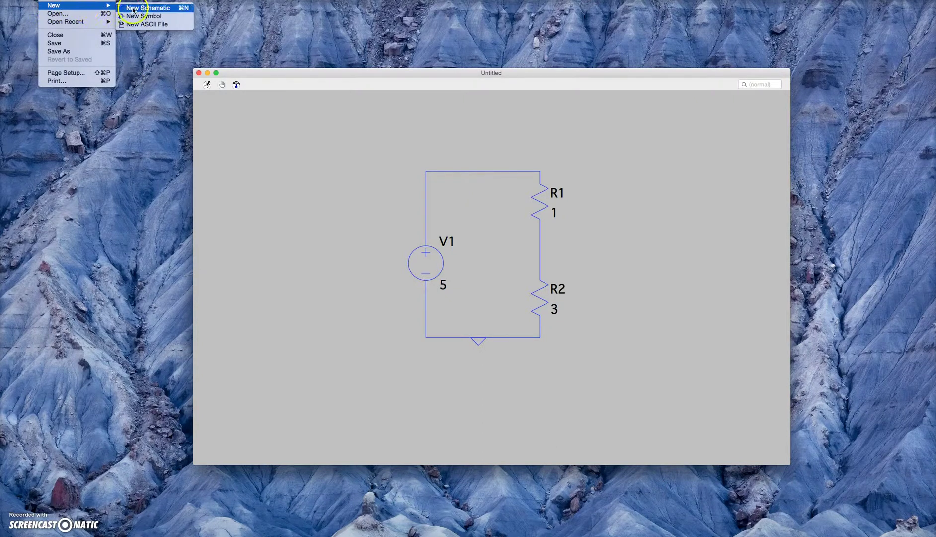
{"action": "left_click", "coordinate": [135, 9]}
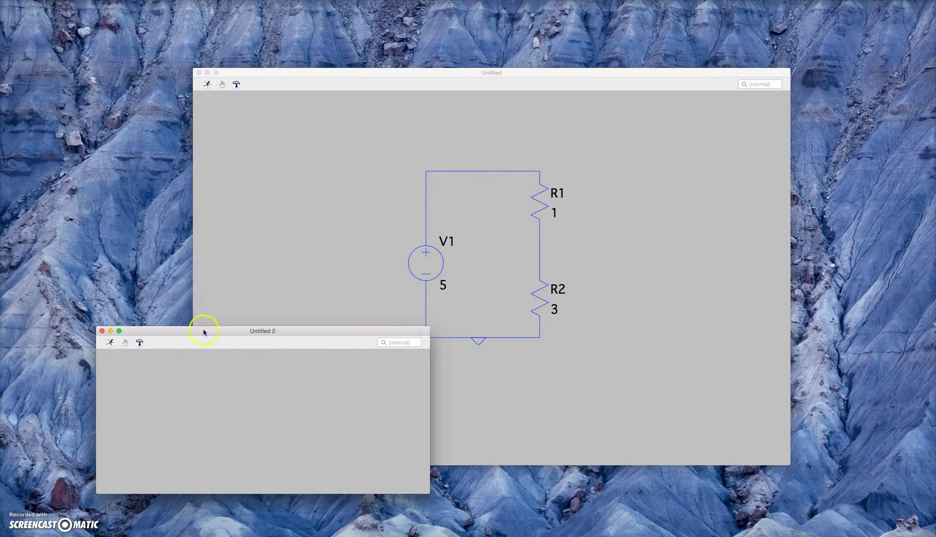
{"action": "mouse_move", "coordinate": [205, 330]}
{"action": "left_mouse_down"}
{"action": "mouse_move", "coordinate": [287, 126]}
{"action": "mouse_move", "coordinate": [265, 57]}
{"action": "left_mouse_up"}
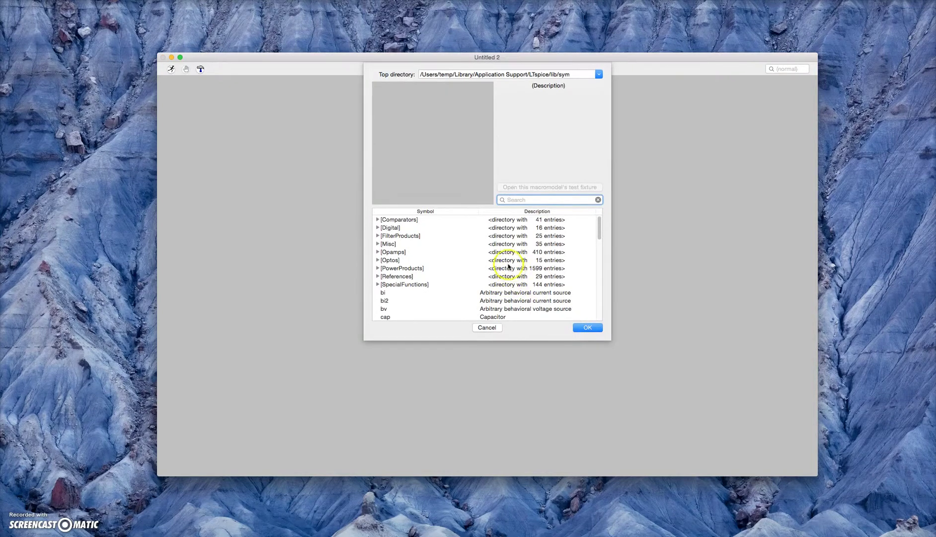
{"action": "scroll", "coordinate": [504, 262], "scroll_direction": "down", "scroll_amount": 15}
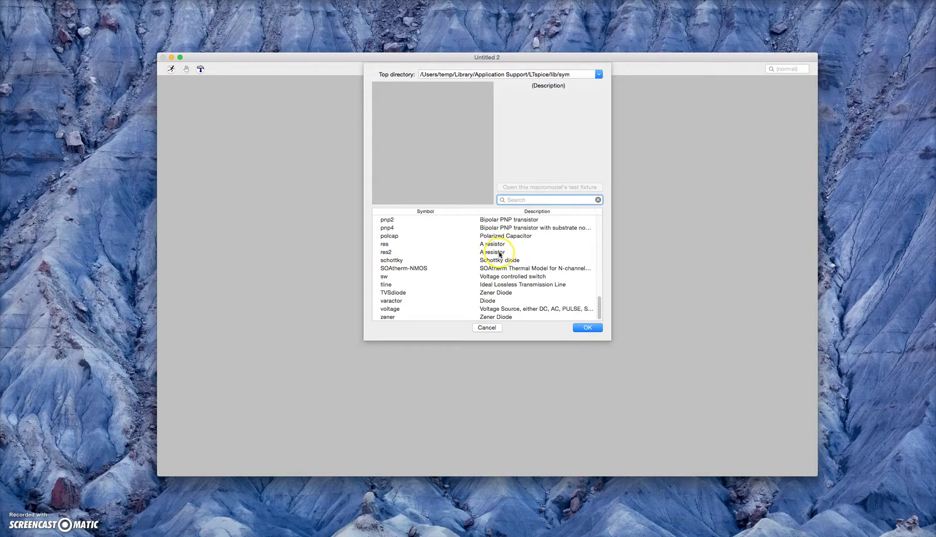
- Place voltage source V1 on the left side of the new schematic
{"action": "double_click", "coordinate": [480, 309]}
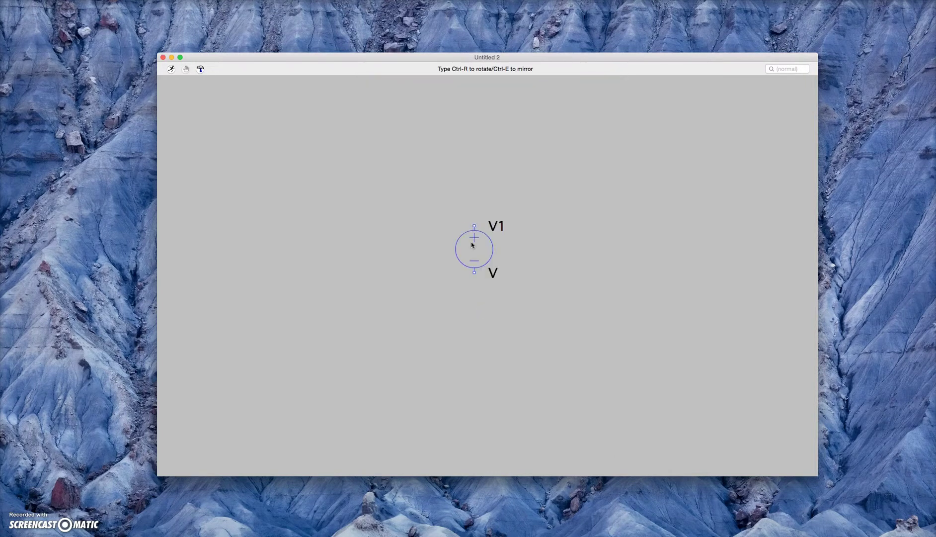
{"action": "left_click_drag", "start_coordinate": [471, 245], "coordinate": [302, 231]}
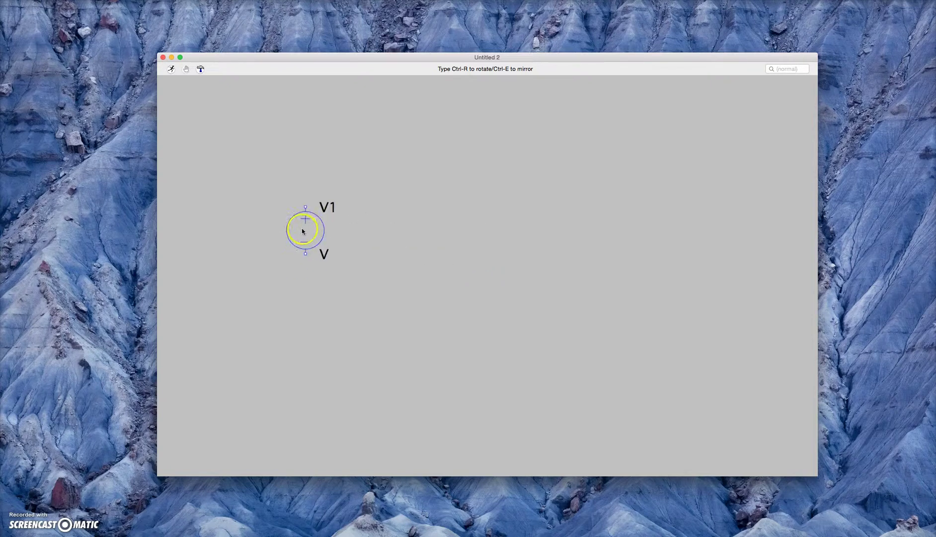
{"action": "left_click", "coordinate": [299, 236]}
{"action": "left_click", "coordinate": [392, 229]}
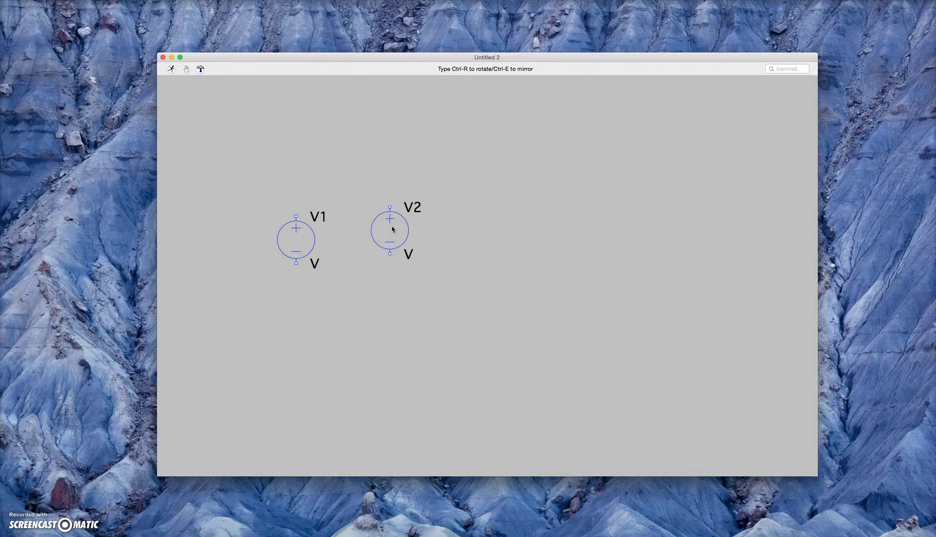
{"action": "key", "text": "Escape"}
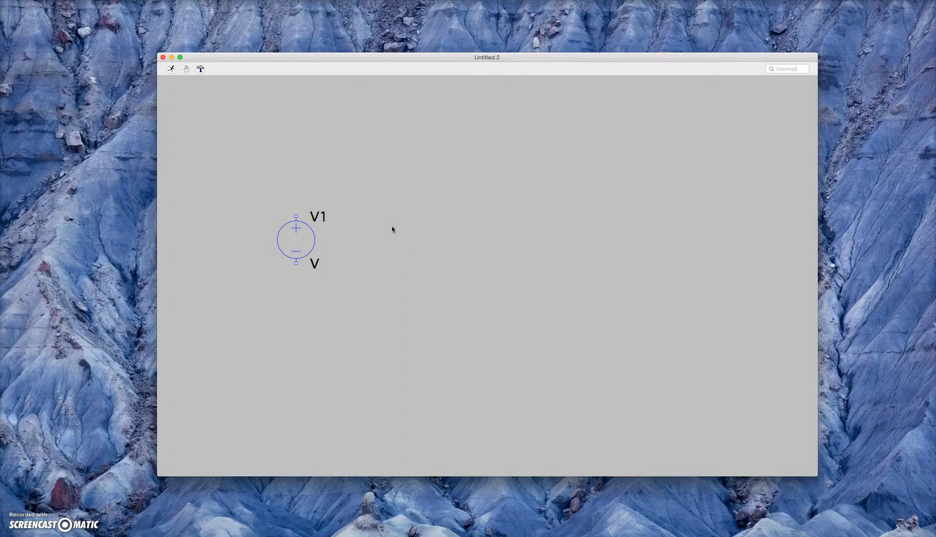
{"action": "key", "text": "F2"}
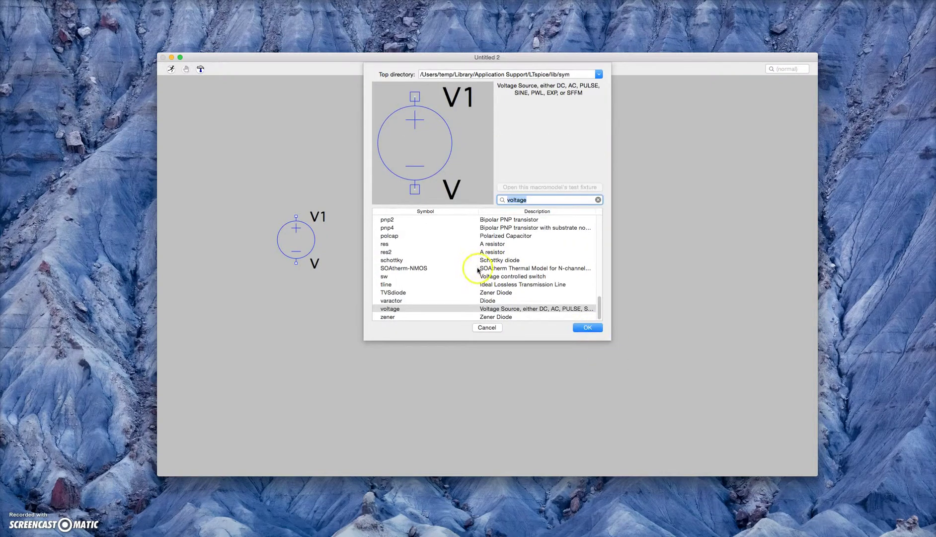
- Place resistor R1 to the right of and slightly above V1
{"action": "double_click", "coordinate": [492, 245]}
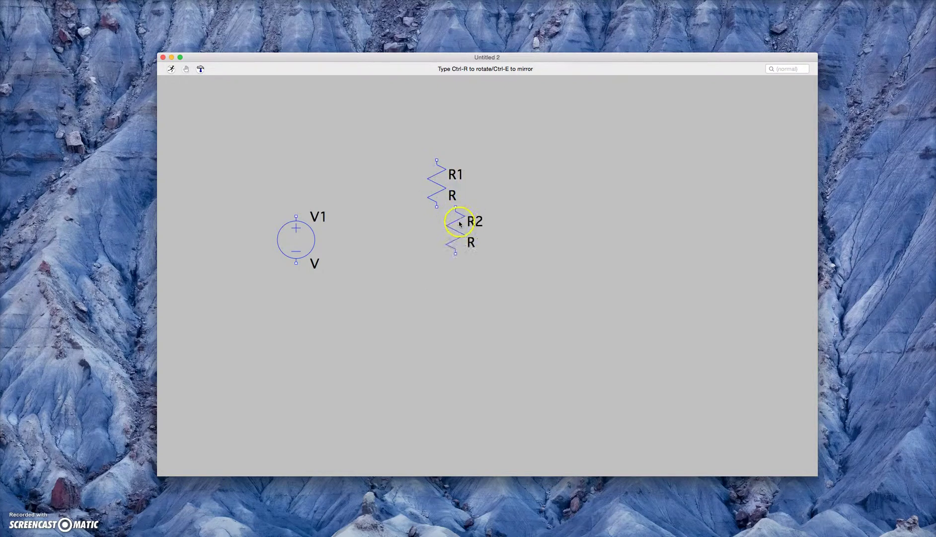
{"action": "key", "text": "Escape"}
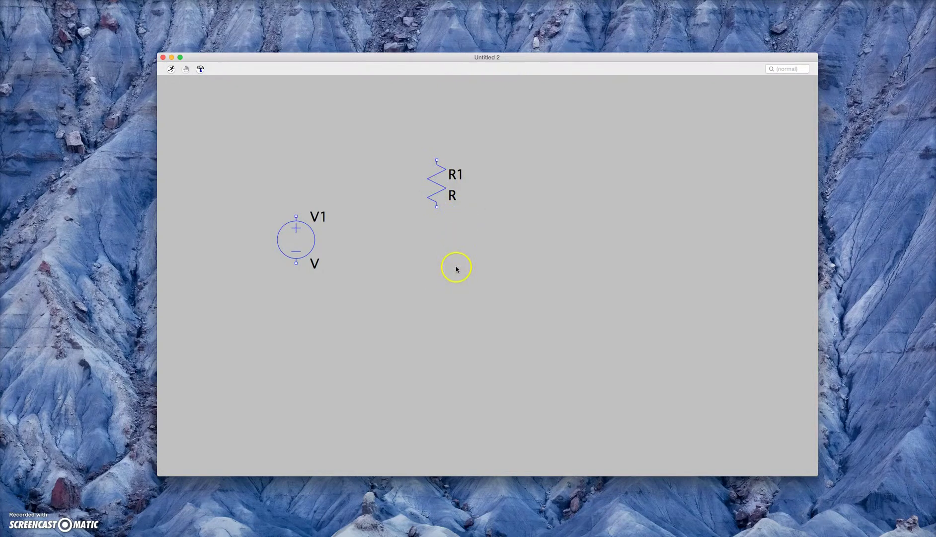
- Add a second resistor, R2, below R1 using Draft > Component
{"action": "right_click", "coordinate": [456, 269]}
{"action": "mouse_move", "coordinate": [474, 303]}
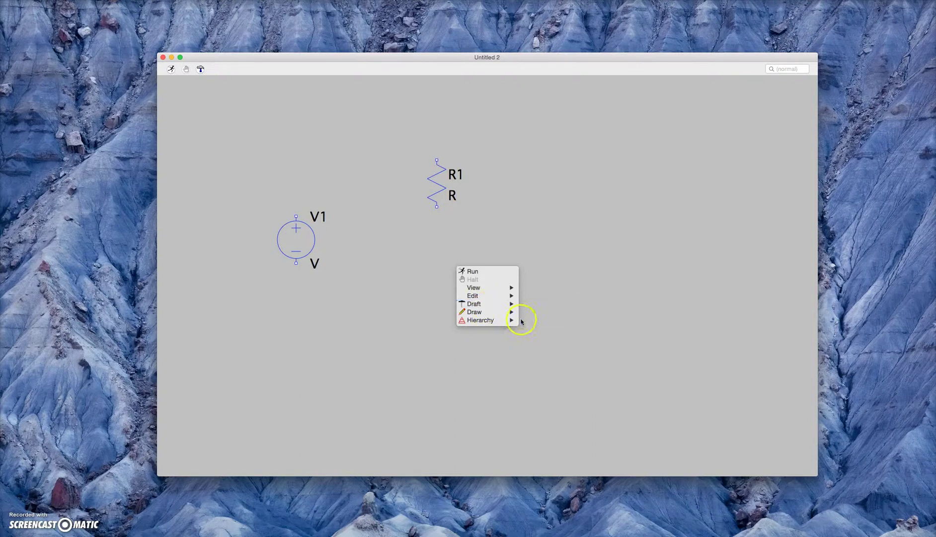
{"action": "left_click", "coordinate": [538, 315]}
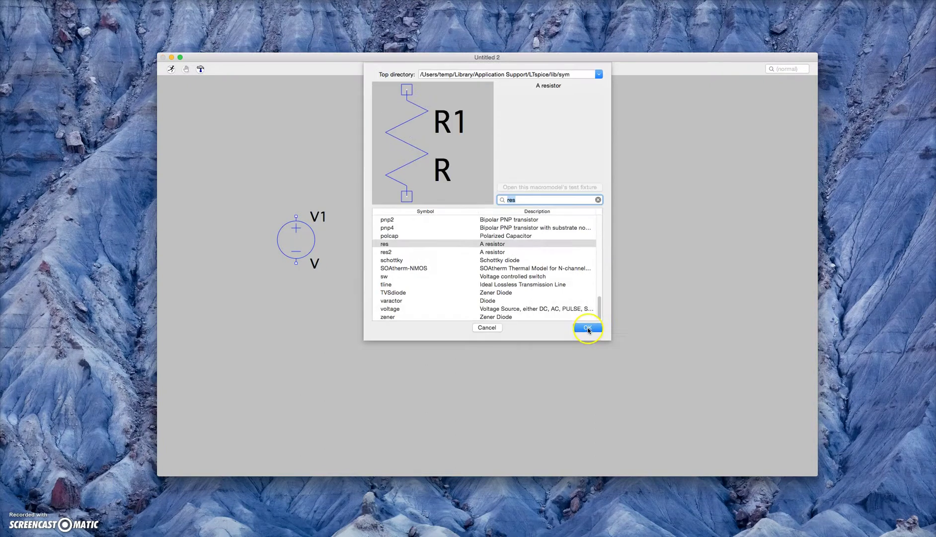
{"action": "double_click", "coordinate": [482, 247]}
{"action": "left_click", "coordinate": [437, 182]}
{"action": "left_click", "coordinate": [445, 265]}
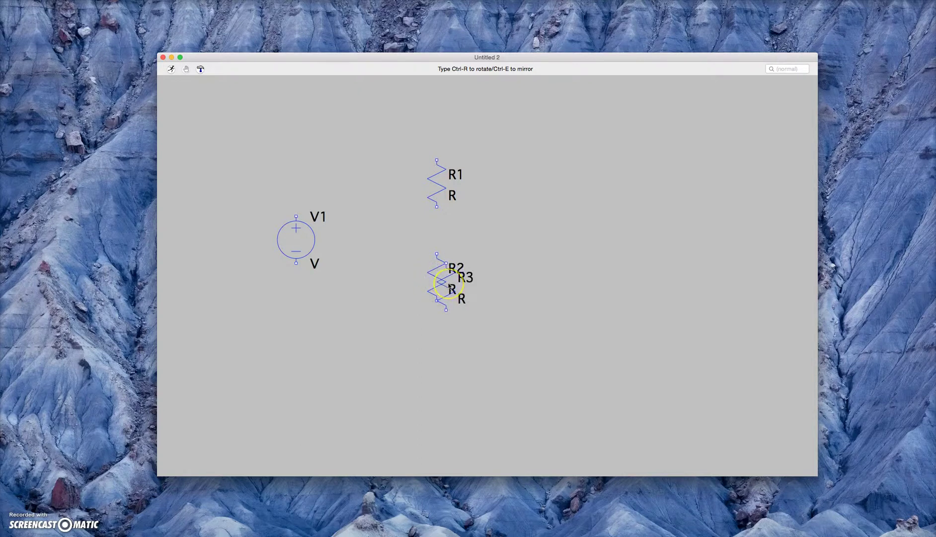
{"action": "key", "text": "Escape"}
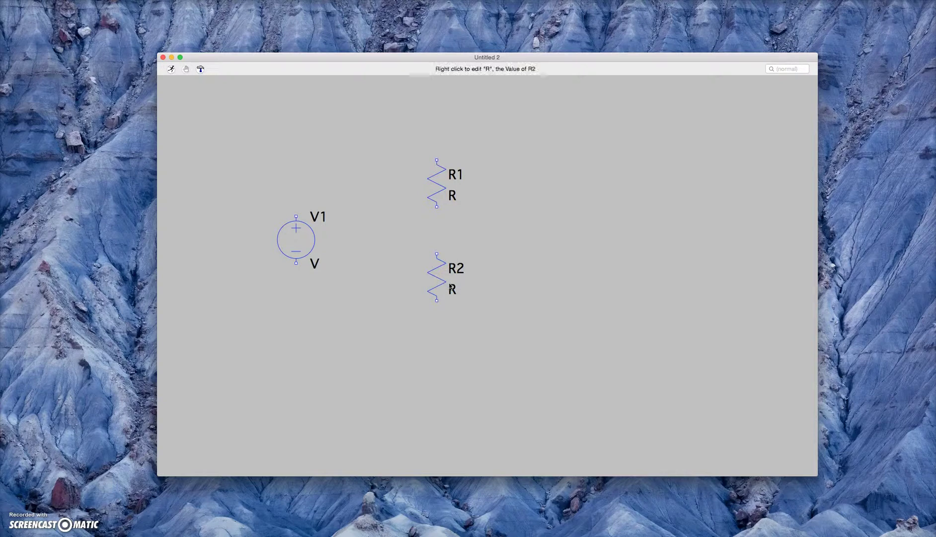
{"action": "left_click", "coordinate": [518, 273]}
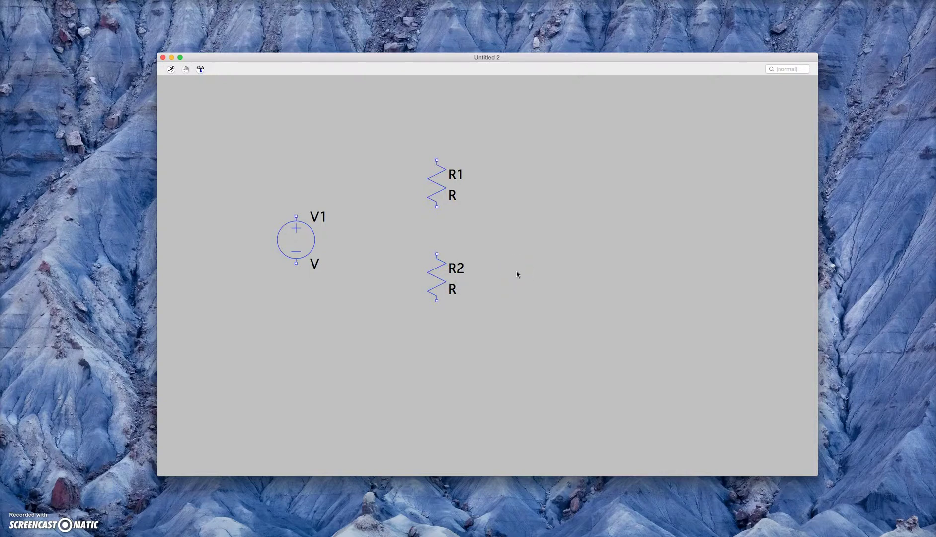
{"action": "key", "text": "w"}
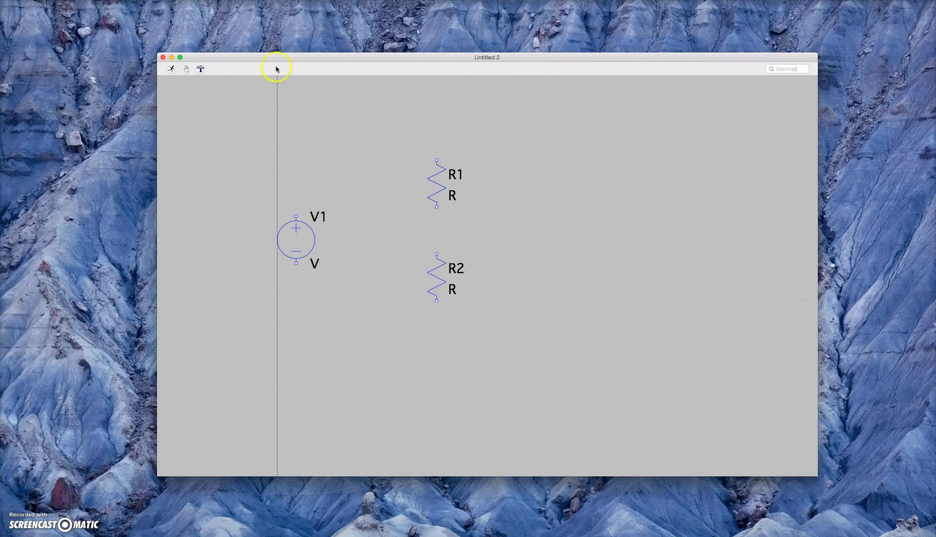
- Wire V1's top terminal up and across to R1's top terminal
{"action": "left_click", "coordinate": [297, 218]}
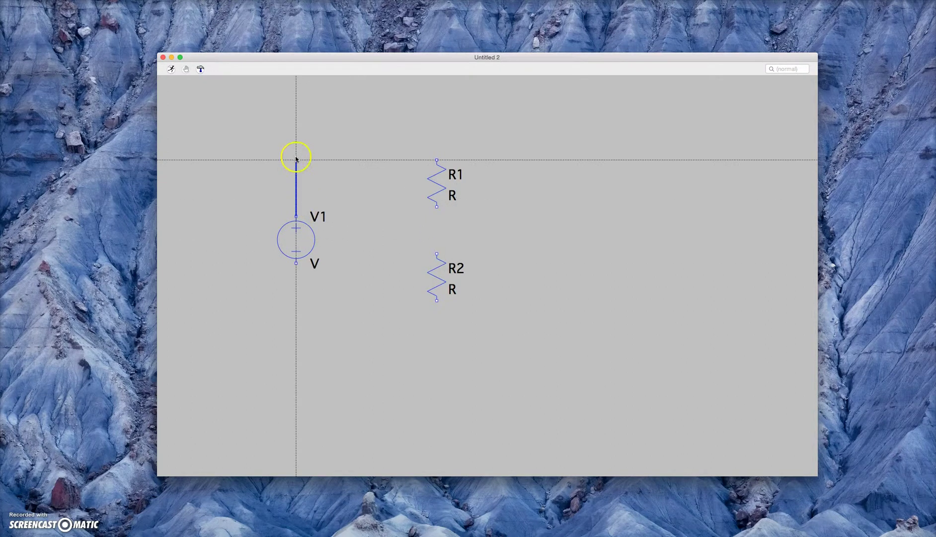
{"action": "mouse_move", "coordinate": [297, 219]}
{"action": "left_mouse_down"}
{"action": "mouse_move", "coordinate": [296, 134]}
{"action": "mouse_move", "coordinate": [433, 130]}
{"action": "left_mouse_up"}
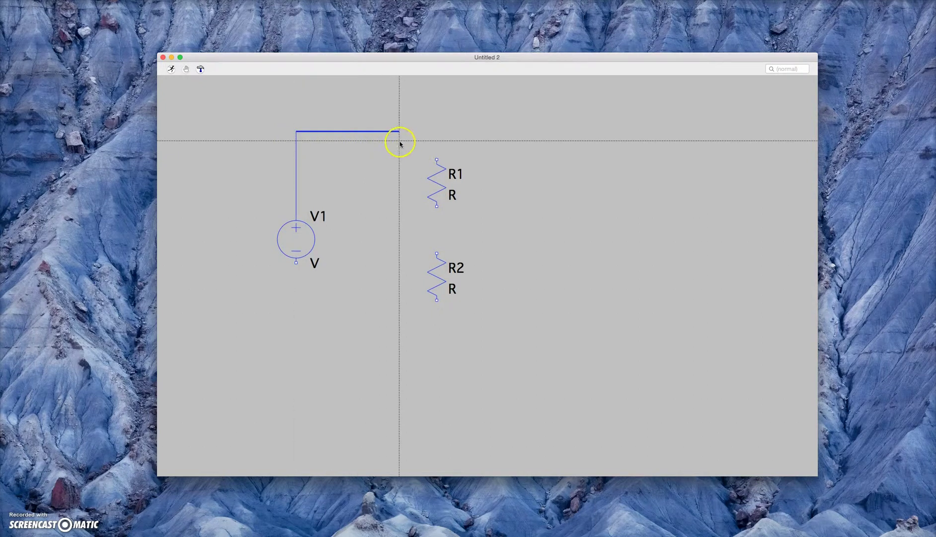
{"action": "left_click", "coordinate": [433, 130]}
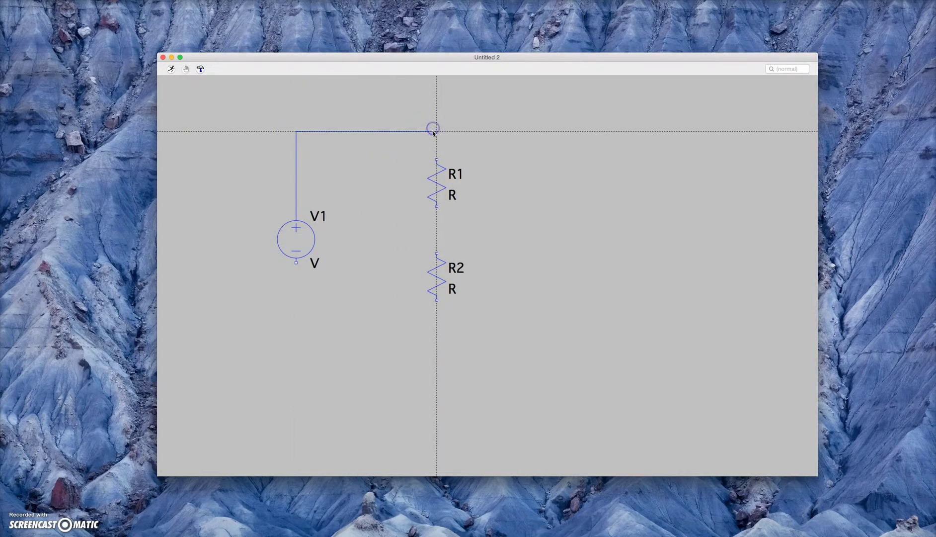
{"action": "left_click", "coordinate": [436, 160]}
- Wire R1 down to R2, then R2's bottom around to V1's minus terminal
{"action": "left_click_drag", "start_coordinate": [437, 205], "coordinate": [437, 218]}
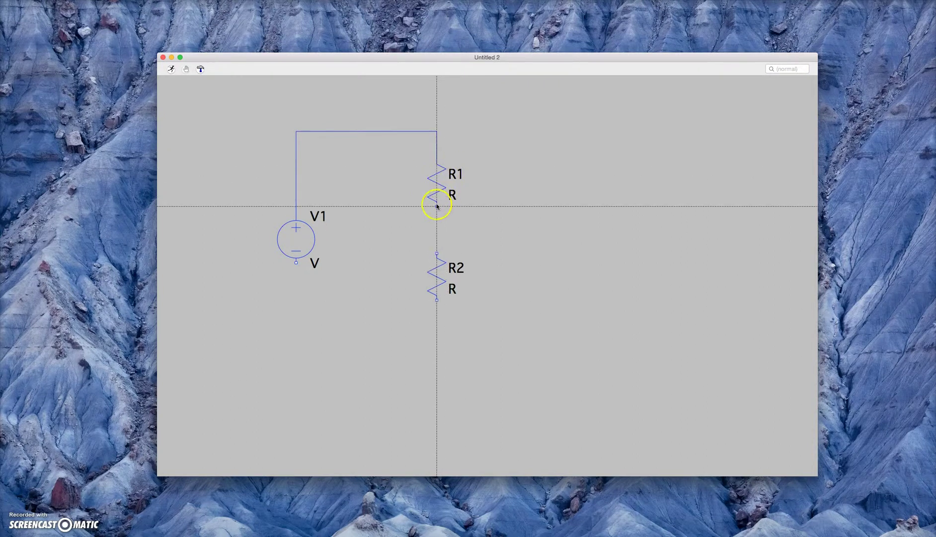
{"action": "left_click", "coordinate": [436, 252]}
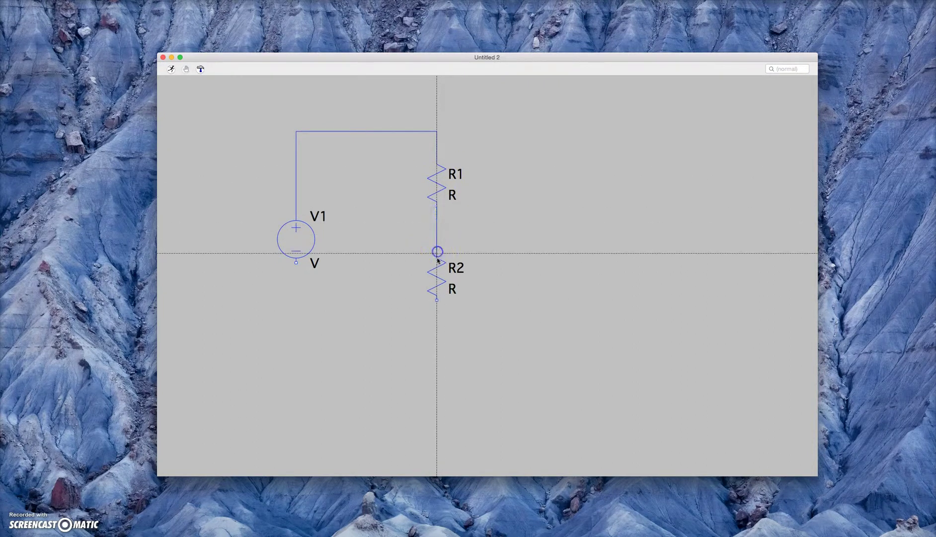
{"action": "left_click", "coordinate": [440, 288]}
{"action": "left_click_drag", "start_coordinate": [437, 299], "coordinate": [435, 337]}
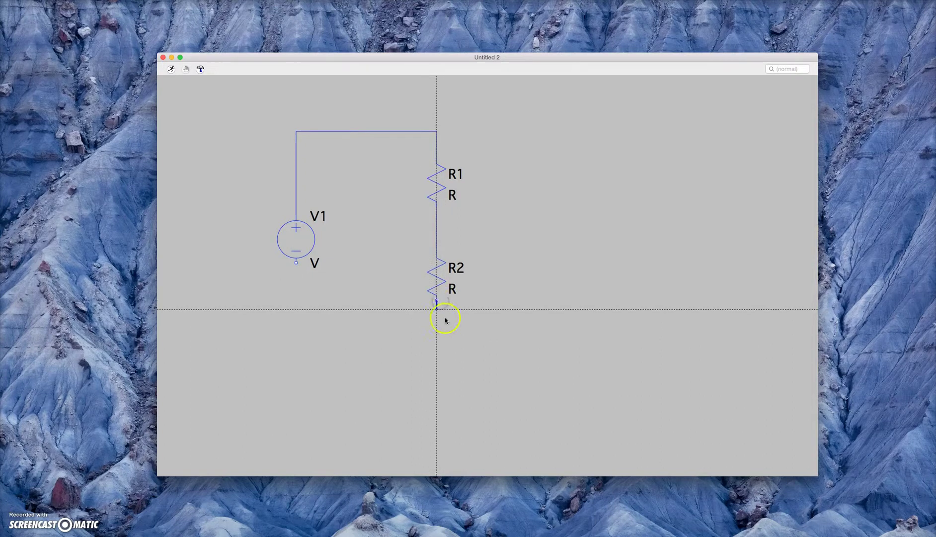
{"action": "left_click", "coordinate": [435, 337]}
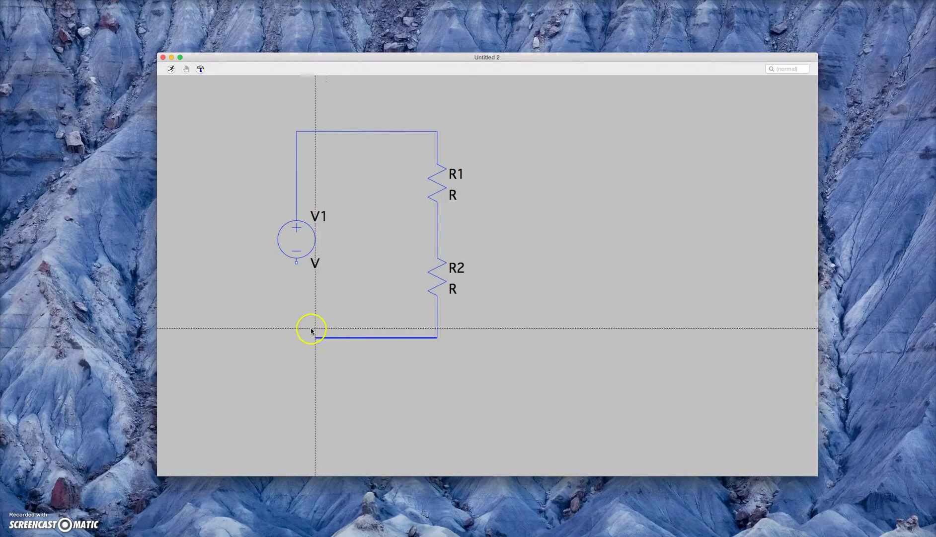
{"action": "left_click", "coordinate": [295, 337]}
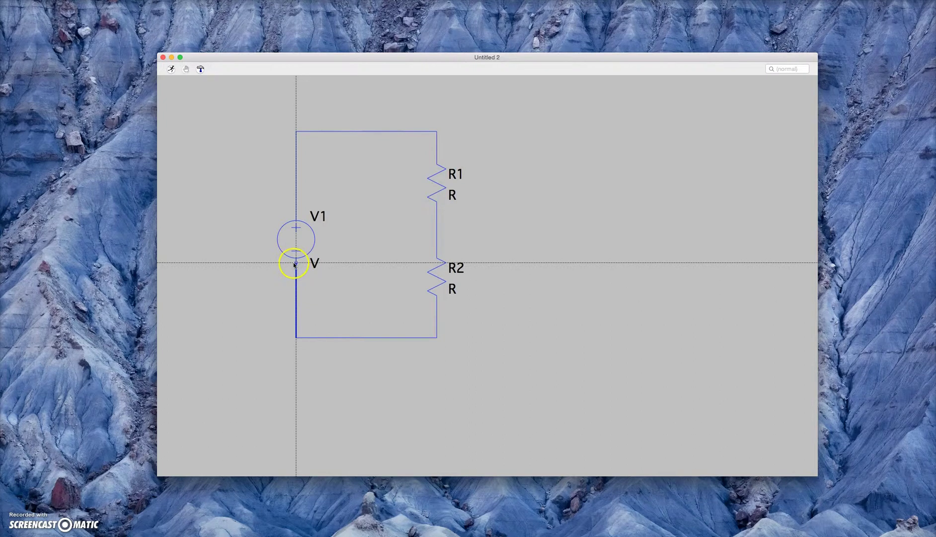
{"action": "left_click", "coordinate": [296, 260]}
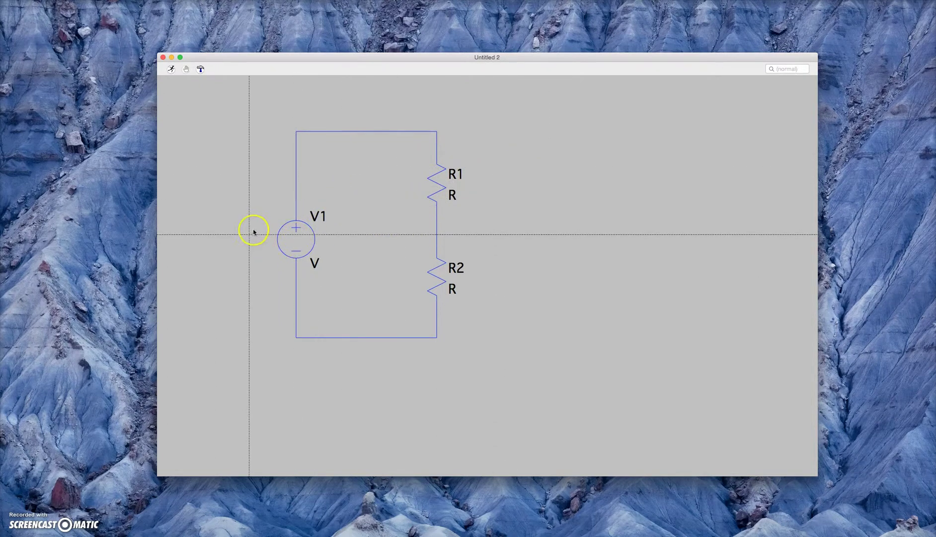
- Give voltage source V1 a DC value of 5 V
{"action": "key", "text": "Escape"}
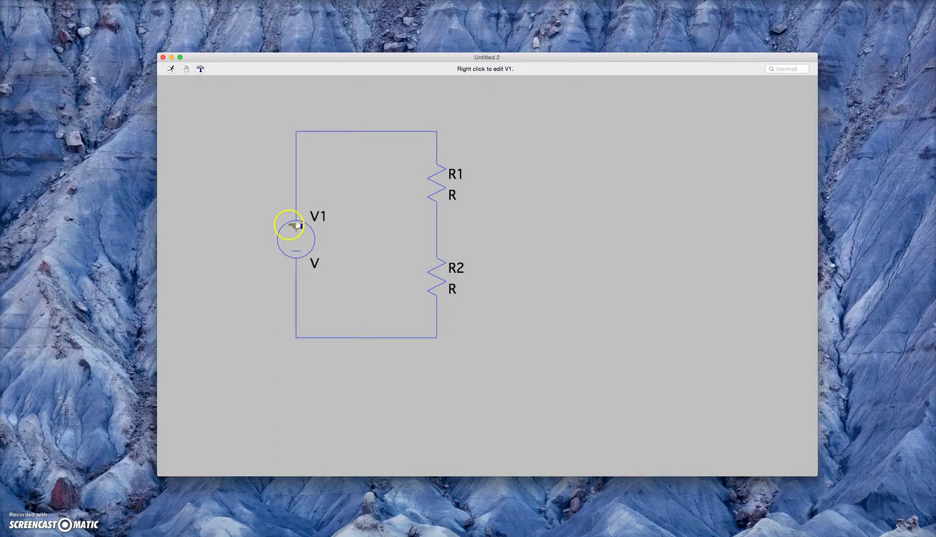
{"action": "right_click", "coordinate": [297, 226]}
{"action": "type", "text": "5"}
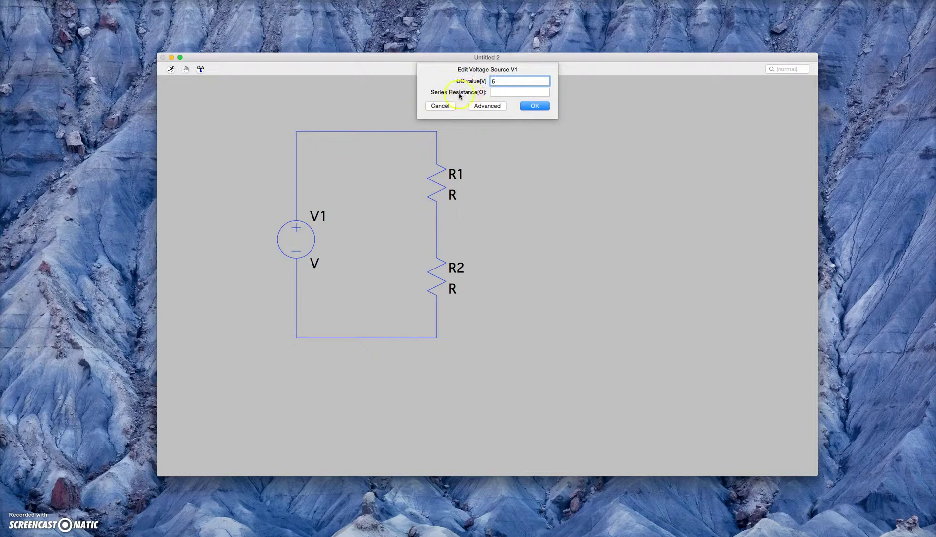
{"action": "left_click", "coordinate": [535, 106]}
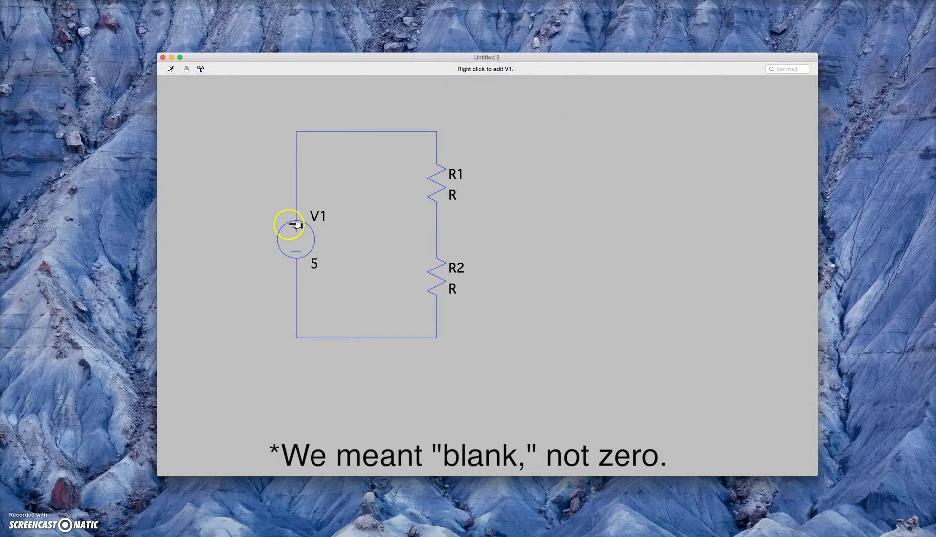
- Enter a resistance of 1 Ω for R1 and 3 Ω for R2
{"action": "right_click", "coordinate": [437, 183]}
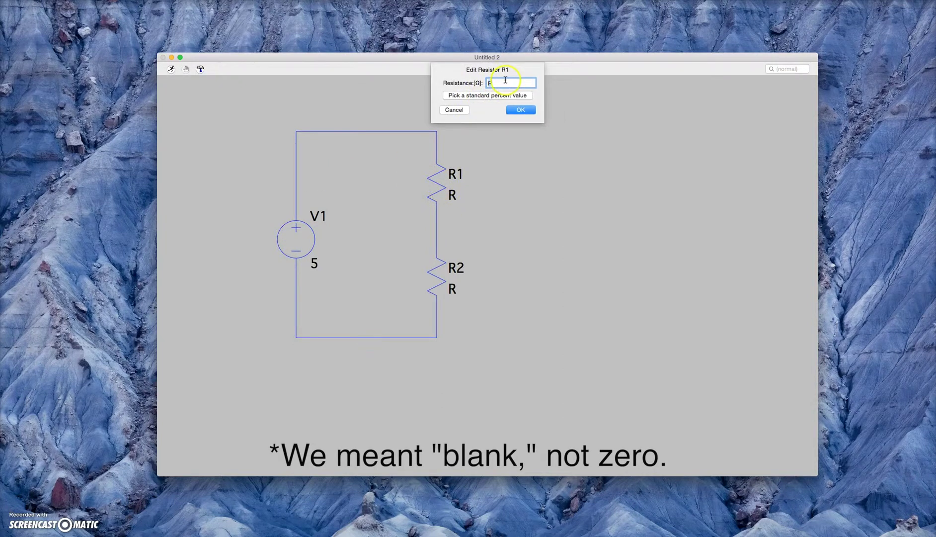
{"action": "left_click", "coordinate": [516, 109]}
{"action": "right_click", "coordinate": [452, 276]}
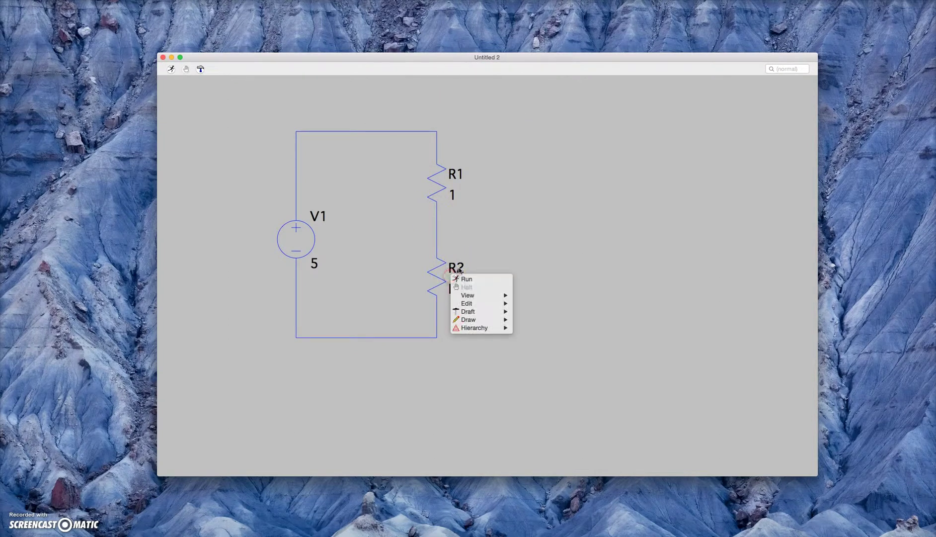
{"action": "right_click", "coordinate": [459, 270]}
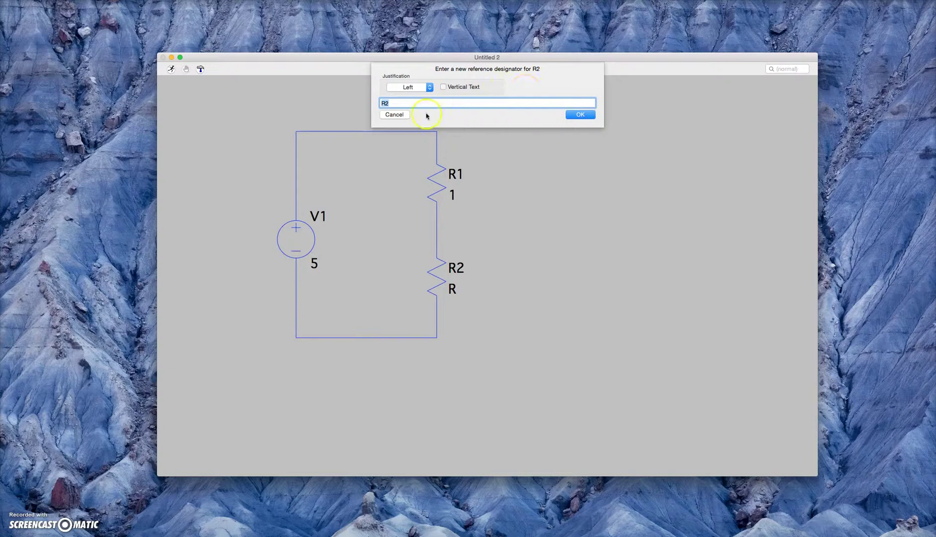
{"action": "left_click", "coordinate": [394, 115]}
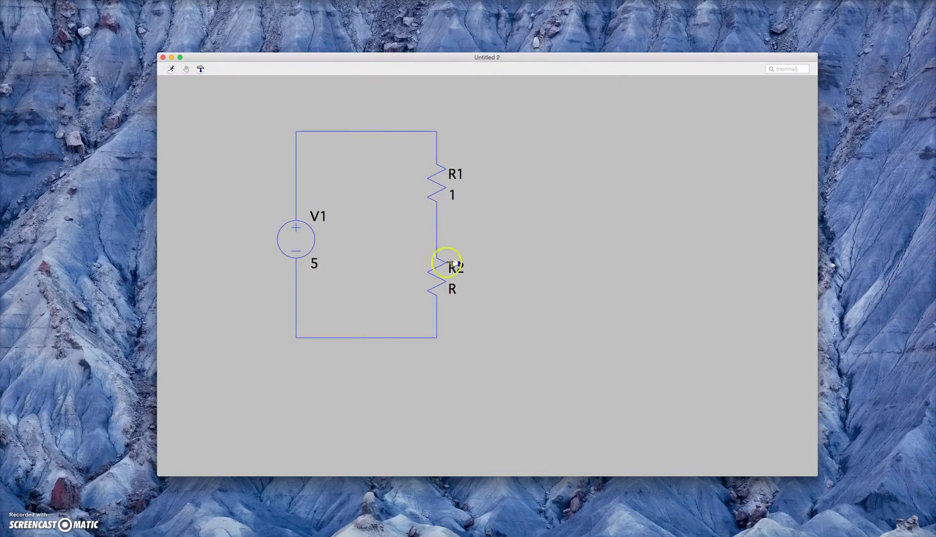
{"action": "right_click", "coordinate": [429, 270]}
{"action": "type", "text": "3"}
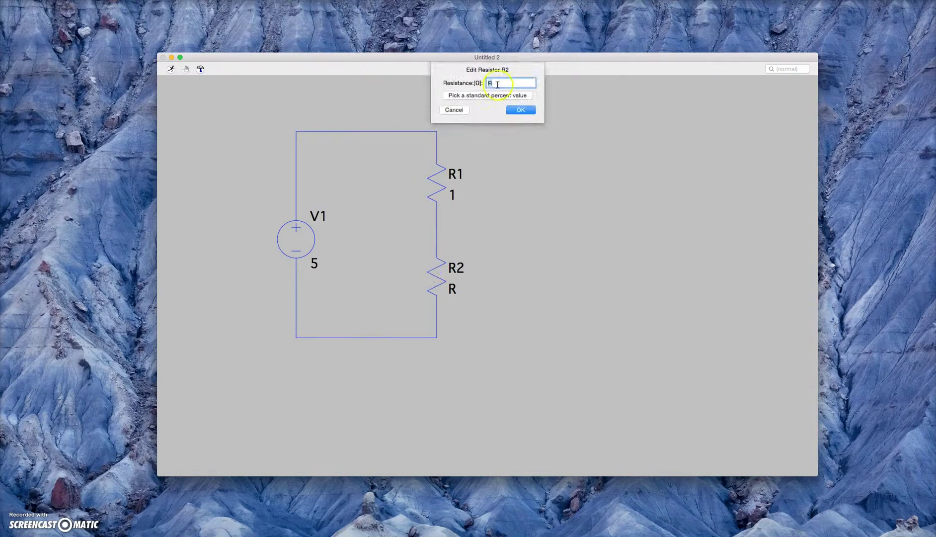
{"action": "left_click", "coordinate": [526, 111]}
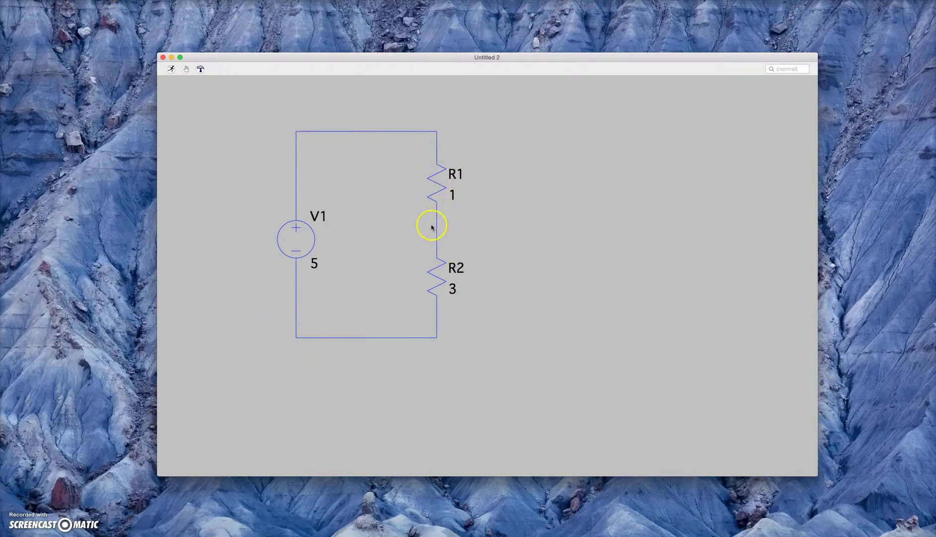
- Label the bottom wire's net GND to place the ground symbol
{"action": "right_click", "coordinate": [359, 338]}
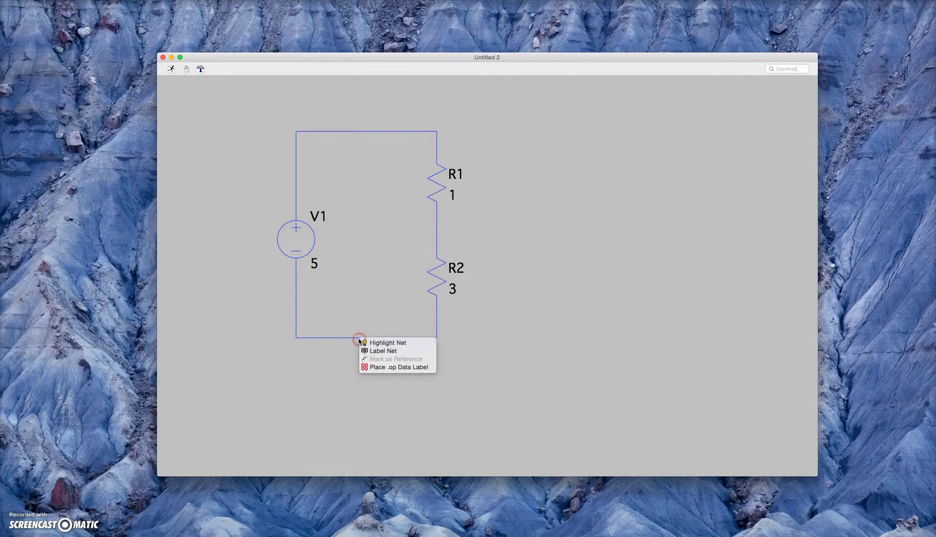
{"action": "left_click", "coordinate": [383, 351]}
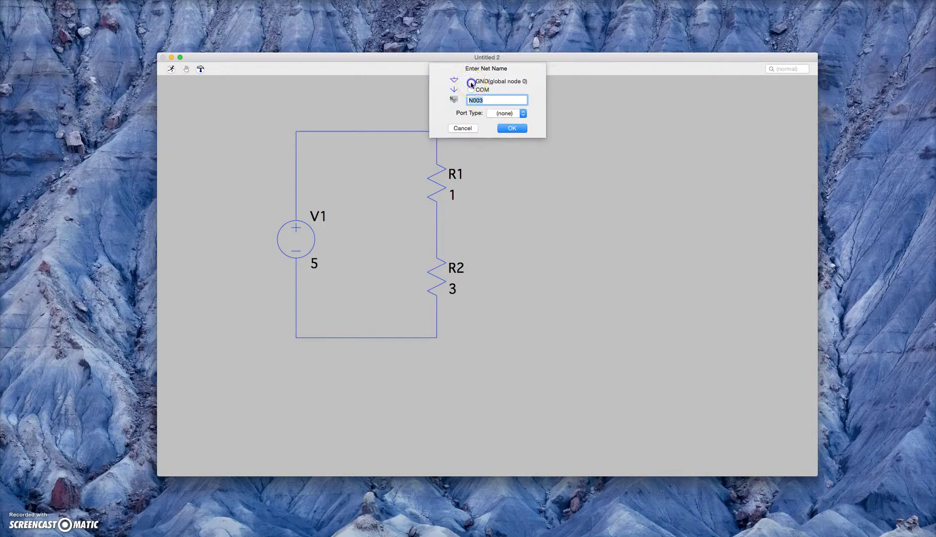
{"action": "left_click", "coordinate": [471, 82]}
{"action": "left_click", "coordinate": [512, 127]}
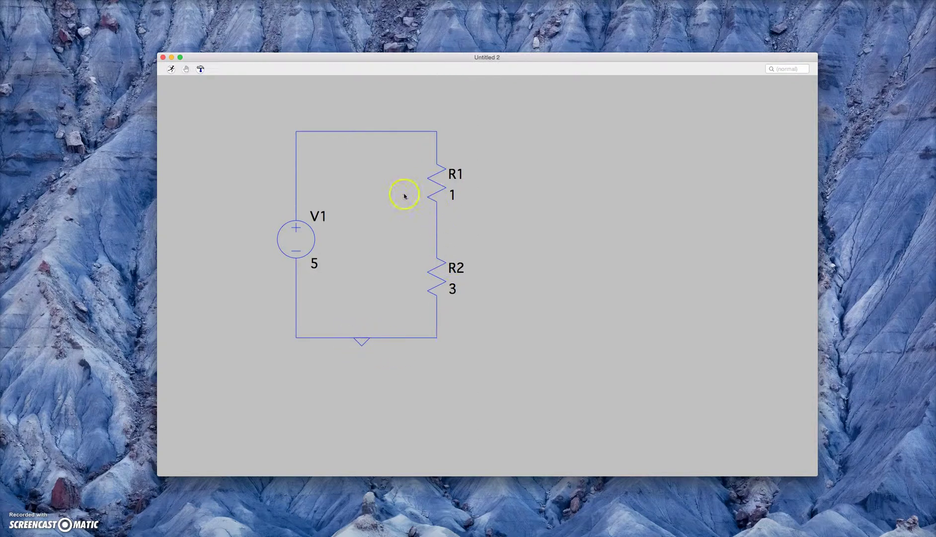
{"action": "mouse_move", "coordinate": [429, 191]}
{"action": "left_mouse_down"}
{"action": "mouse_move", "coordinate": [481, 217]}
{"action": "mouse_move", "coordinate": [513, 207]}
{"action": "left_mouse_up"}
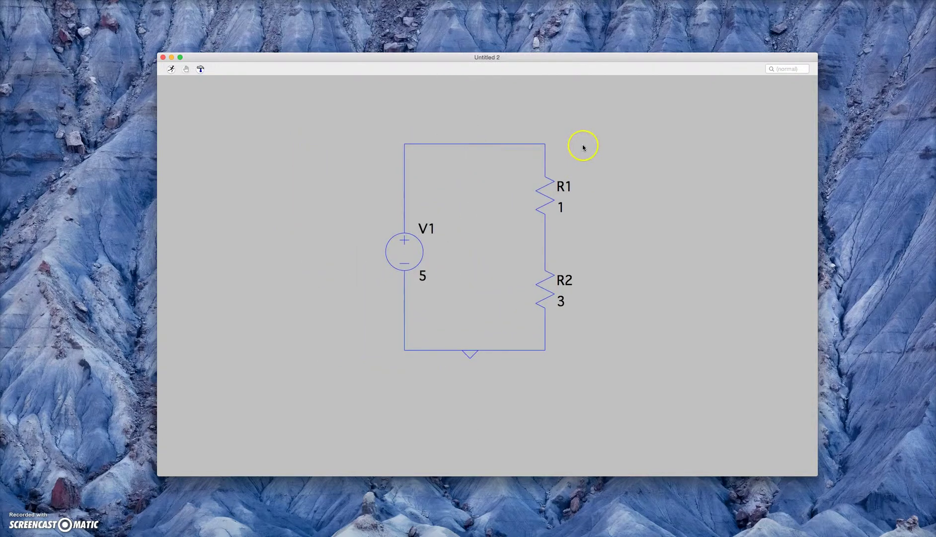